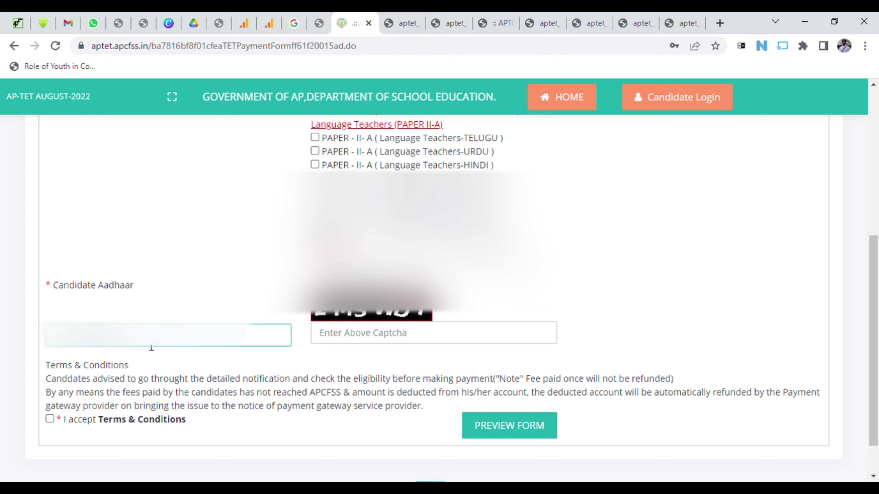
Step: Enter the captcha verification code, accept the terms and conditions, and submit the previewed payment form
{"action": "left_click", "coordinate": [380, 333]}
{"action": "type", "text": "2MSWDT"}
{"action": "left_click", "coordinate": [50, 419]}
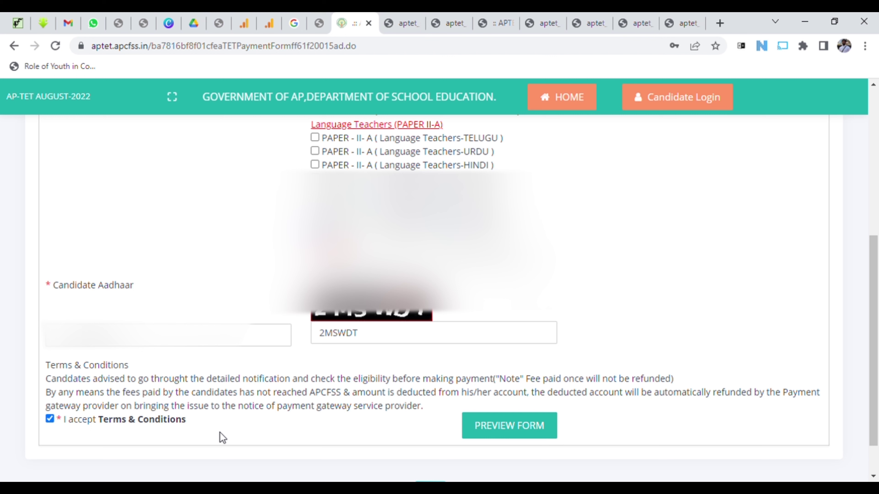
{"action": "left_click", "coordinate": [494, 429]}
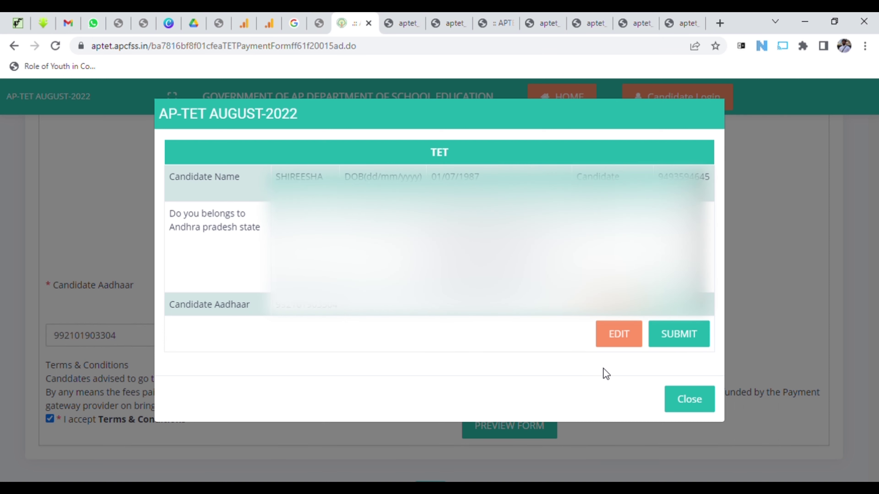
{"action": "left_click", "coordinate": [675, 346]}
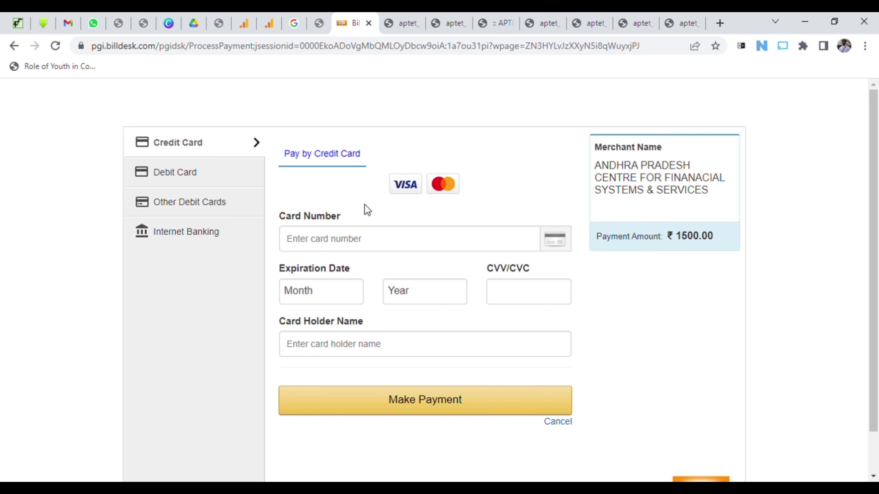
Step: Look through the payment options for credit card, other debit cards and internet banking
{"action": "scroll", "coordinate": [365, 208], "scroll_direction": "down", "scroll_amount": 1}
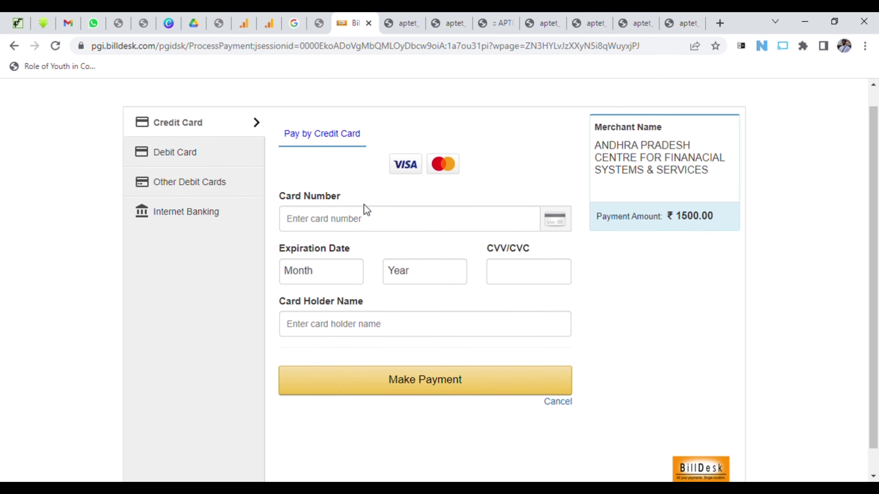
{"action": "scroll", "coordinate": [365, 206], "scroll_direction": "up", "scroll_amount": 1}
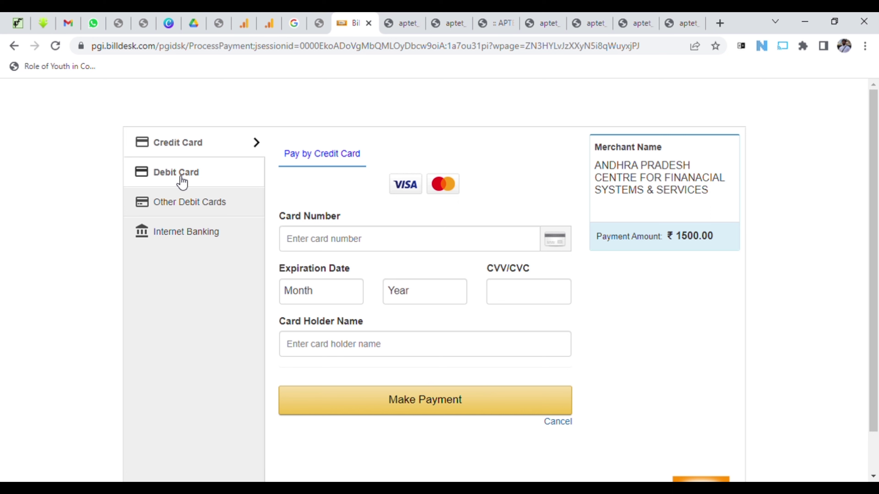
{"action": "left_click", "coordinate": [178, 213]}
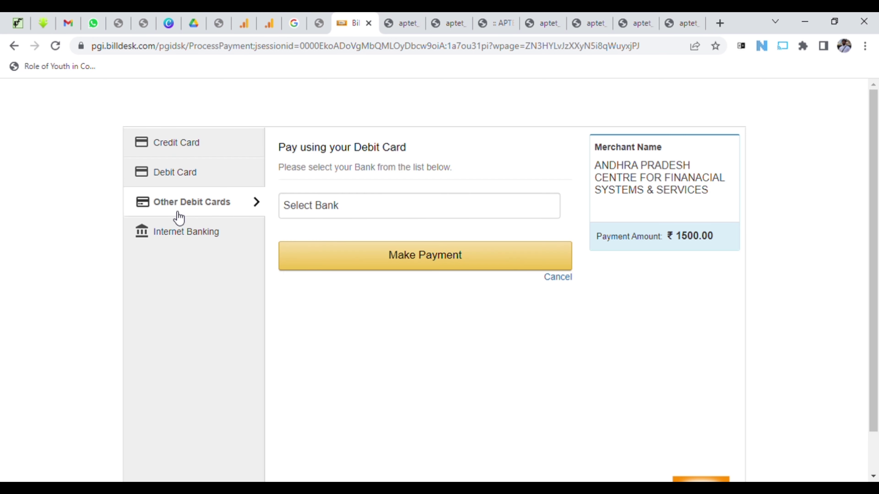
{"action": "left_click", "coordinate": [179, 235]}
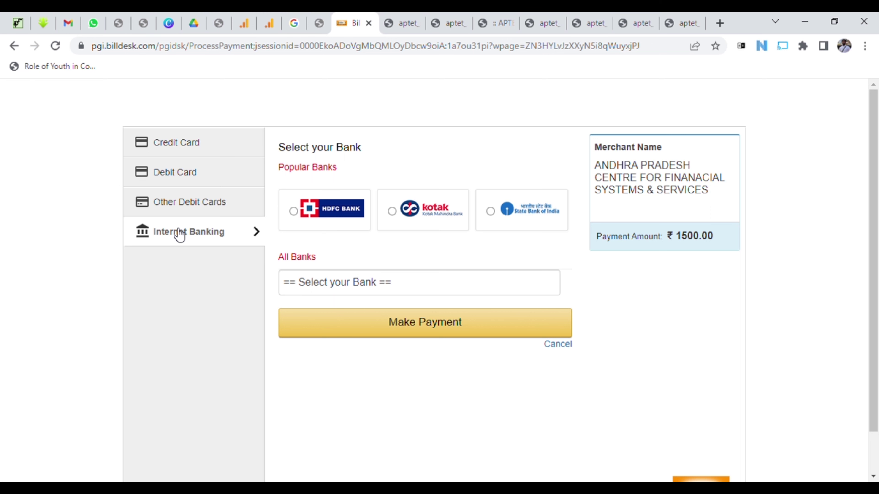
{"action": "left_click", "coordinate": [178, 142]}
Step: Choose Debit Card as the payment method and fill in the card number, expiration date, CVV and card holder name
{"action": "left_click", "coordinate": [189, 186]}
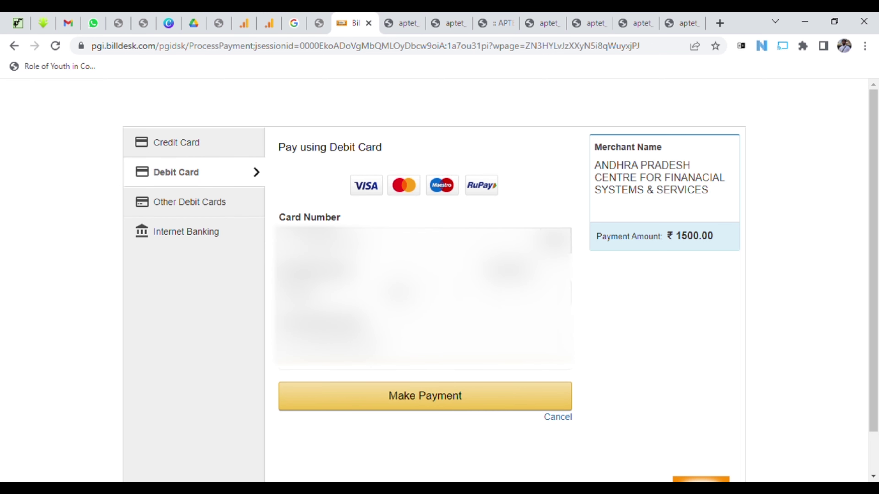
{"action": "left_click", "coordinate": [408, 241]}
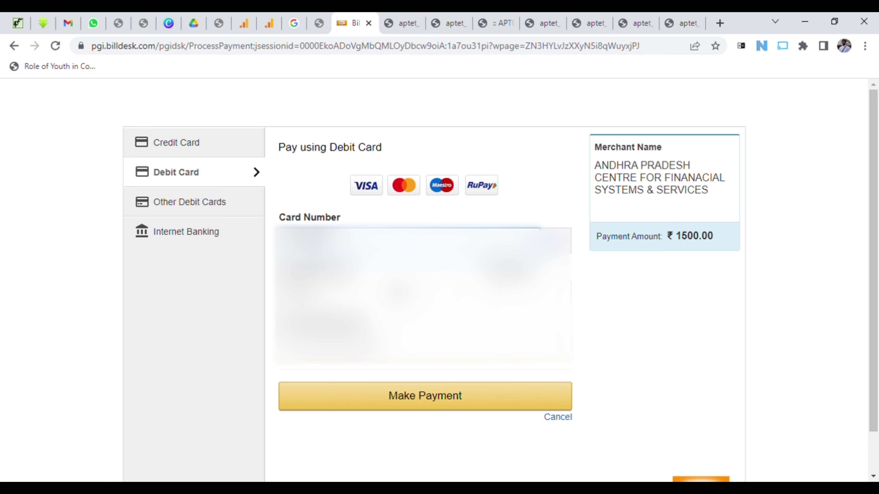
{"action": "left_click", "coordinate": [314, 291]}
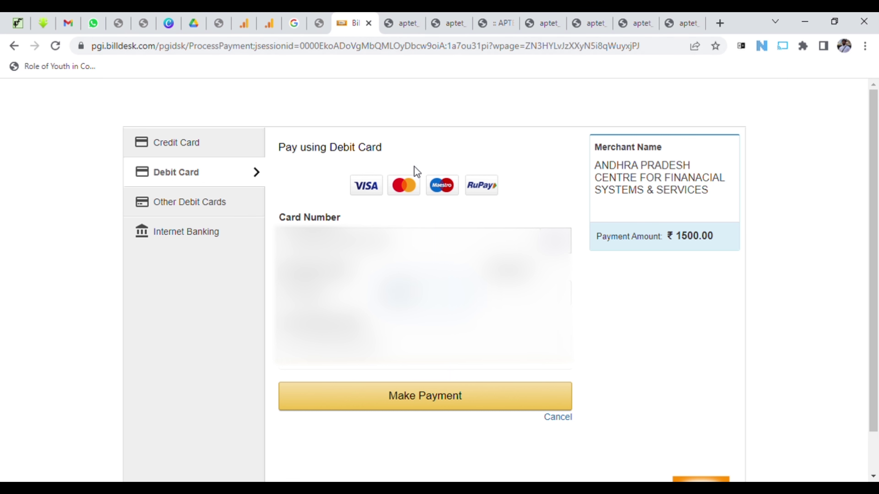
{"action": "left_click", "coordinate": [519, 292]}
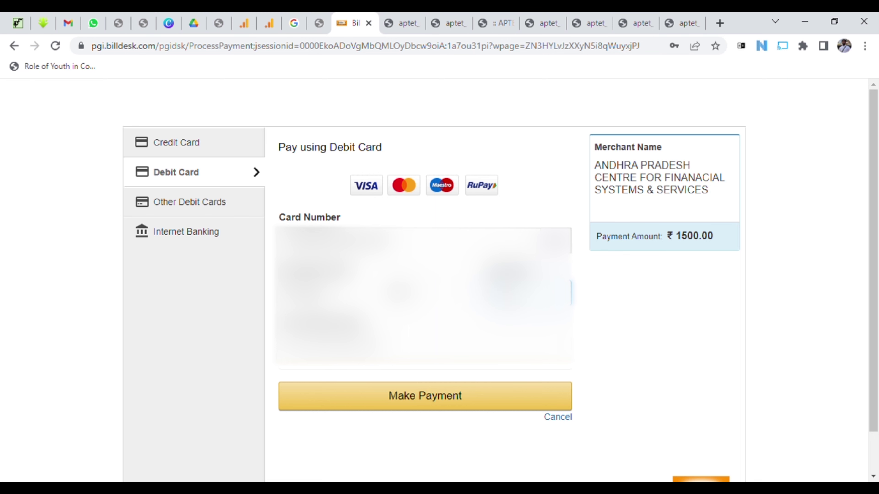
{"action": "left_click", "coordinate": [450, 343]}
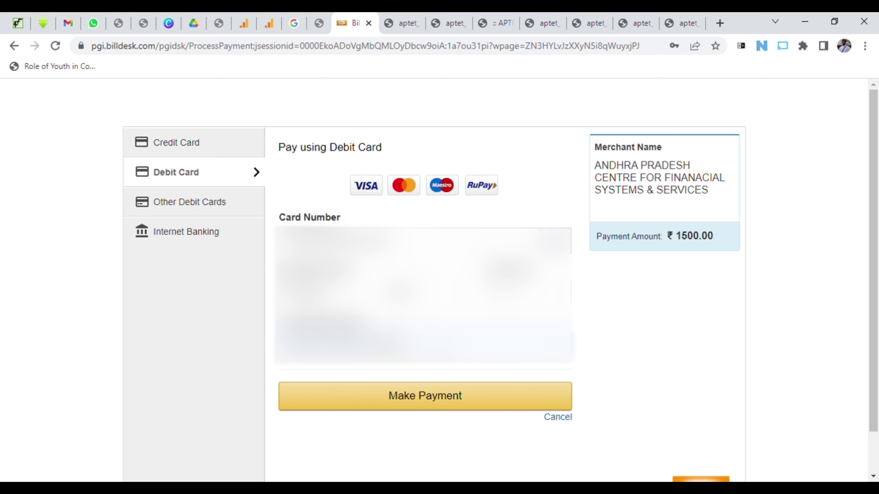
Step: Proceed with the debit card payment and authenticate it by submitting the one-time password
{"action": "left_click", "coordinate": [370, 408]}
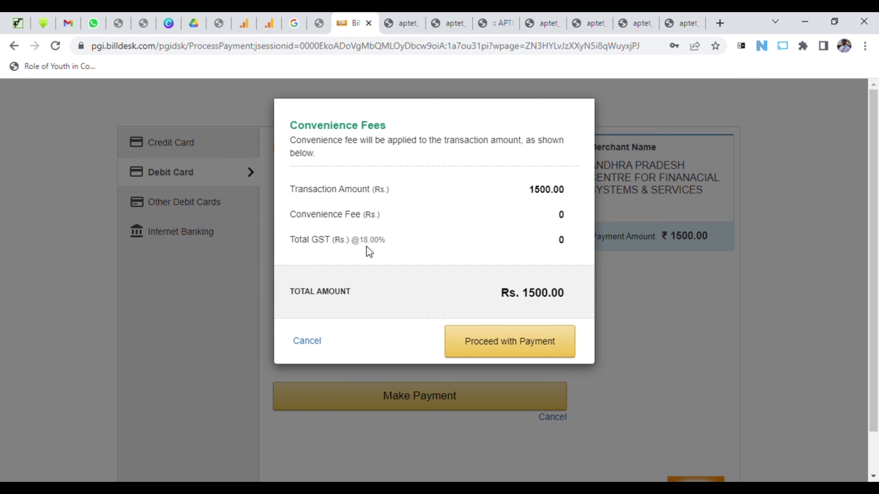
{"action": "left_click", "coordinate": [497, 346]}
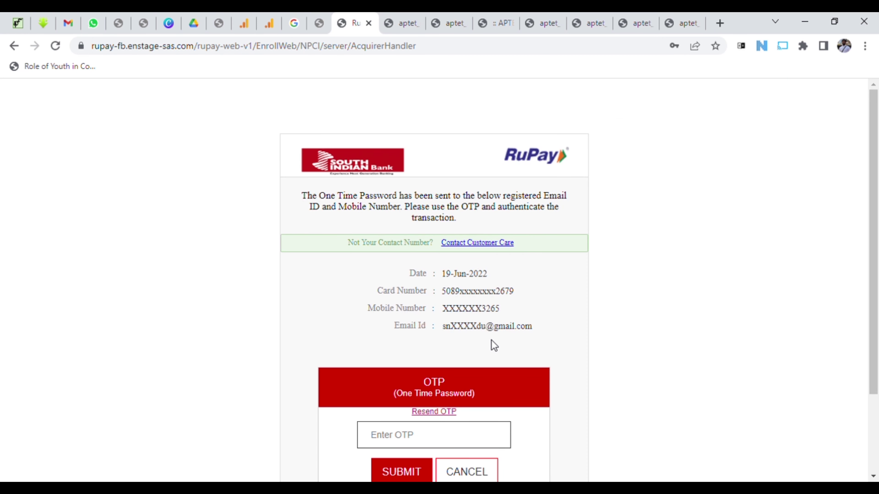
{"action": "left_click", "coordinate": [436, 443]}
{"action": "scroll", "coordinate": [436, 443], "scroll_direction": "down", "scroll_amount": 3}
{"action": "type", "text": "••••••"}
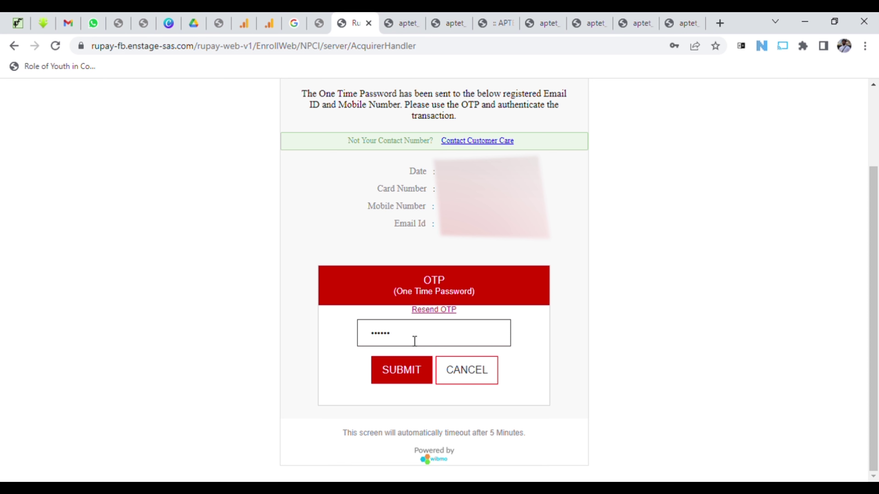
{"action": "left_click", "coordinate": [399, 372]}
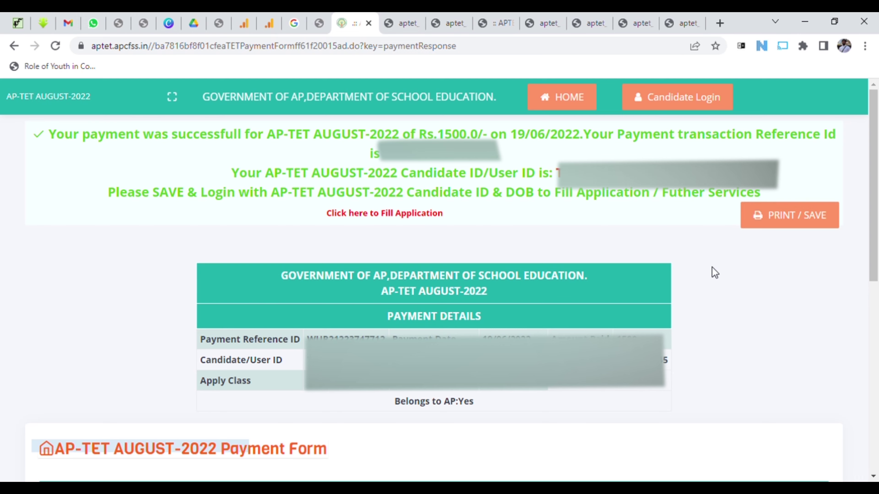
Step: Review the payment confirmation page and continue to the candidate login for filling the application
{"action": "scroll", "coordinate": [712, 262], "scroll_direction": "down", "scroll_amount": 5}
{"action": "scroll", "coordinate": [714, 269], "scroll_direction": "down", "scroll_amount": 3}
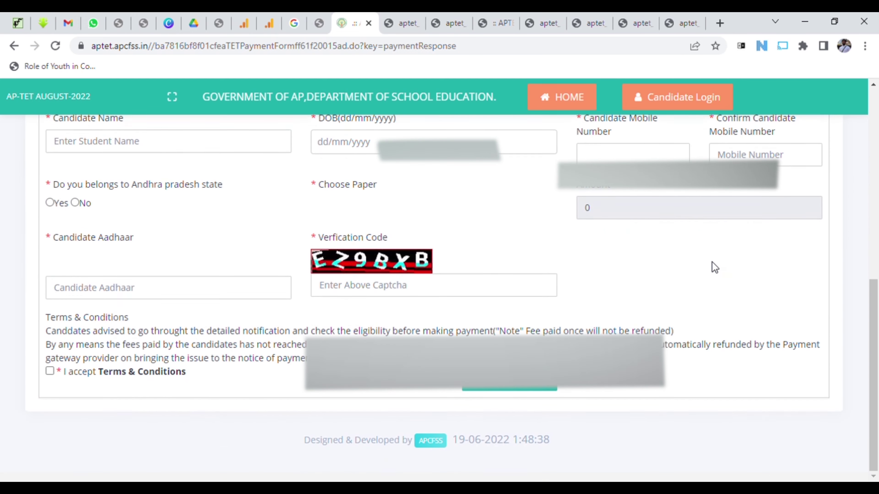
{"action": "scroll", "coordinate": [715, 268], "scroll_direction": "up", "scroll_amount": 10}
{"action": "scroll", "coordinate": [716, 268], "scroll_direction": "up", "scroll_amount": 2}
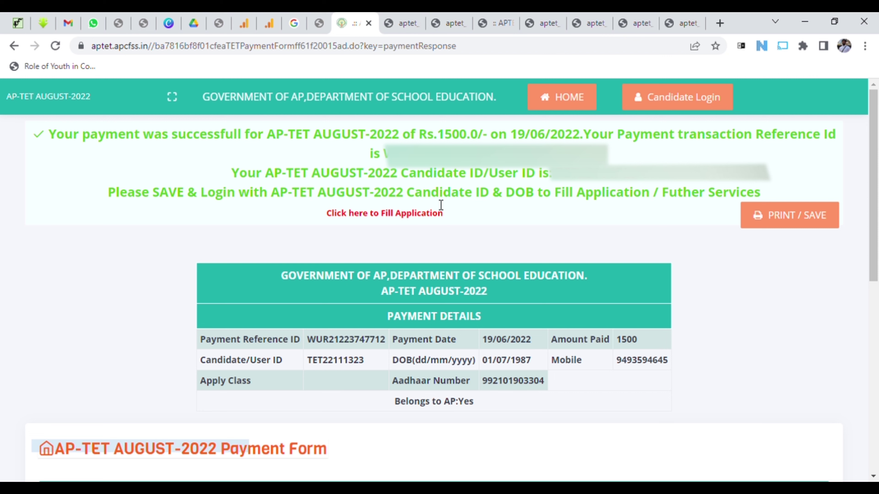
{"action": "left_click", "coordinate": [395, 214]}
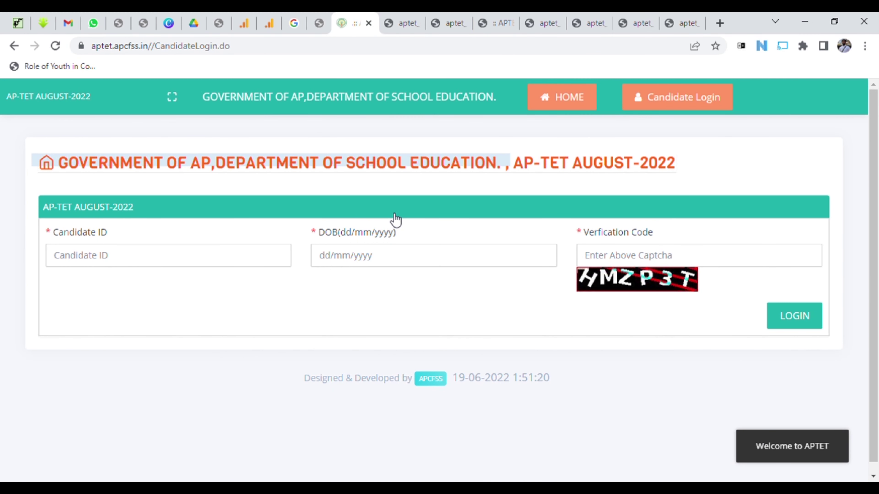
Step: Log in with the candidate ID, the date of birth and the captcha verification code
{"action": "left_click", "coordinate": [177, 263]}
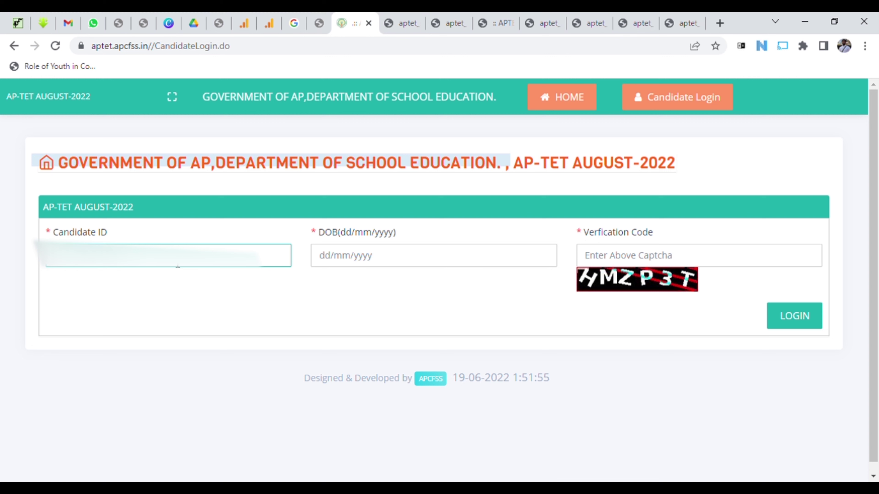
{"action": "left_click", "coordinate": [354, 265]}
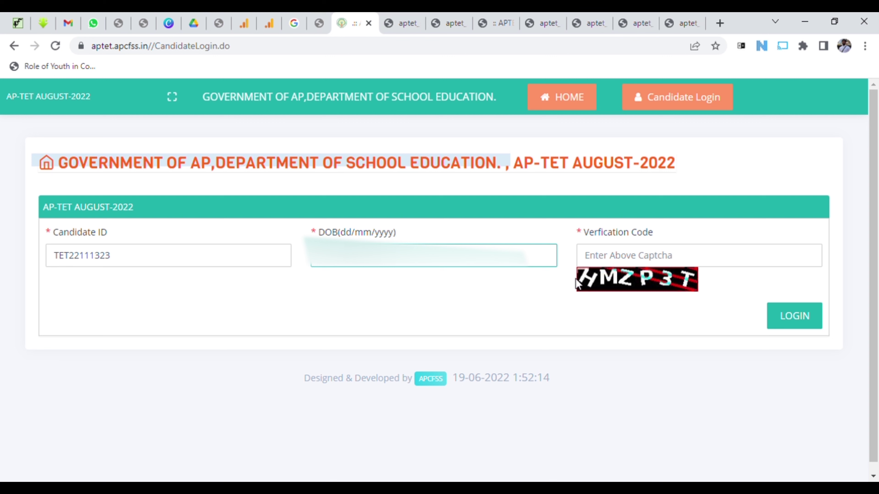
{"action": "left_click", "coordinate": [603, 260]}
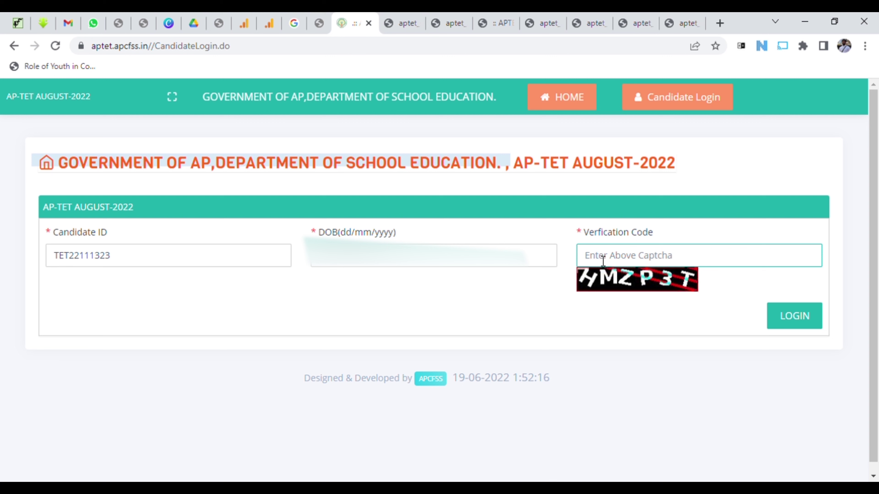
{"action": "type", "text": "HMZP"}
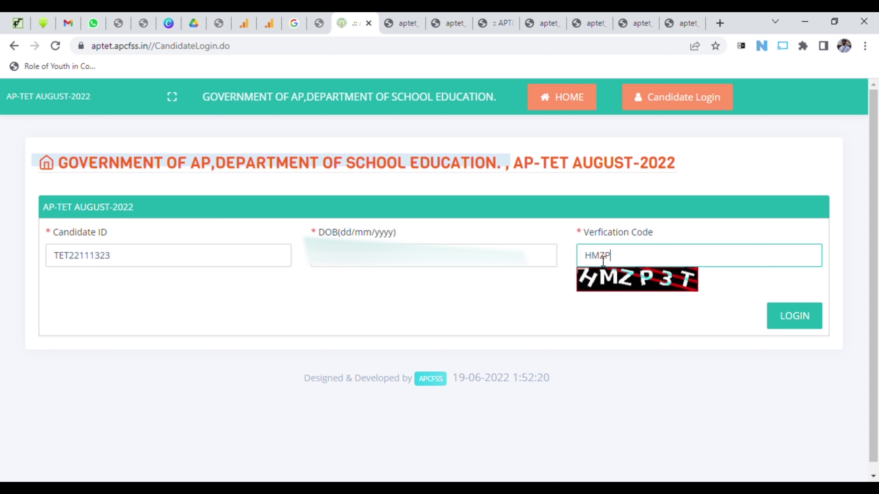
{"action": "type", "text": "3T"}
{"action": "left_click", "coordinate": [625, 310]}
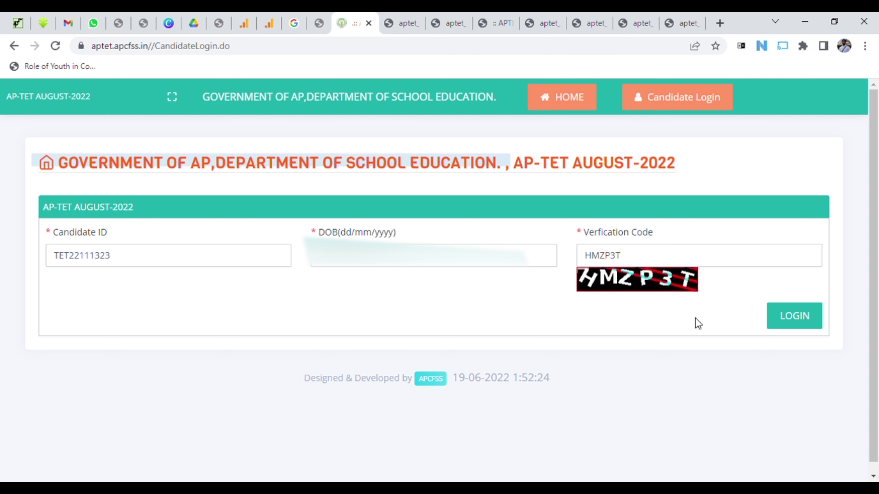
{"action": "left_click", "coordinate": [798, 322]}
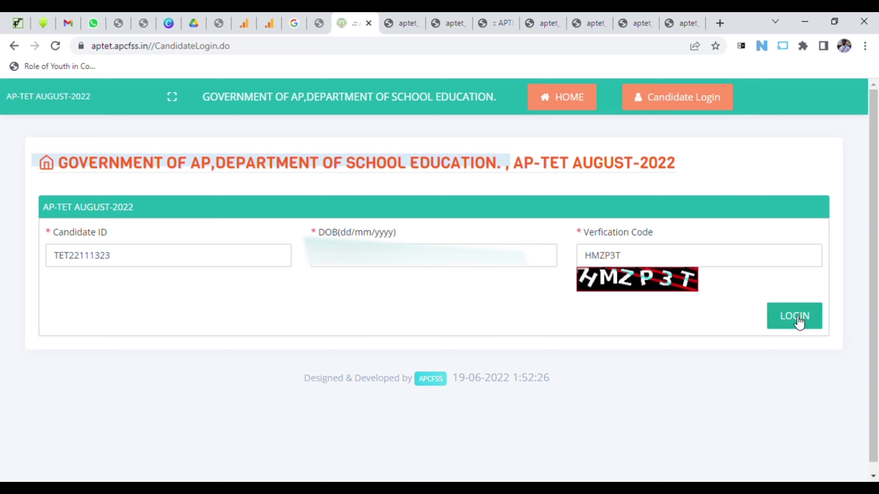
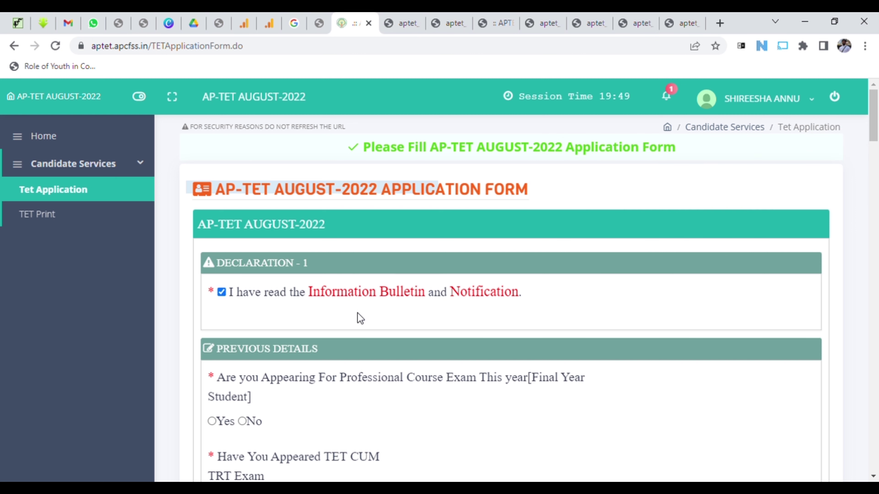
Step: Answer No to appearing for a professional course exam this year as a final year student
{"action": "scroll", "coordinate": [357, 312], "scroll_direction": "down", "scroll_amount": 4}
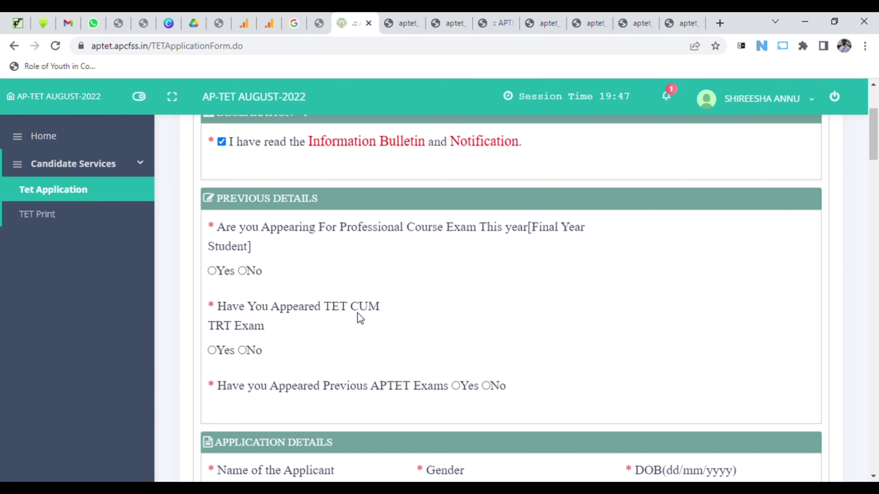
{"action": "scroll", "coordinate": [357, 313], "scroll_direction": "down", "scroll_amount": 2}
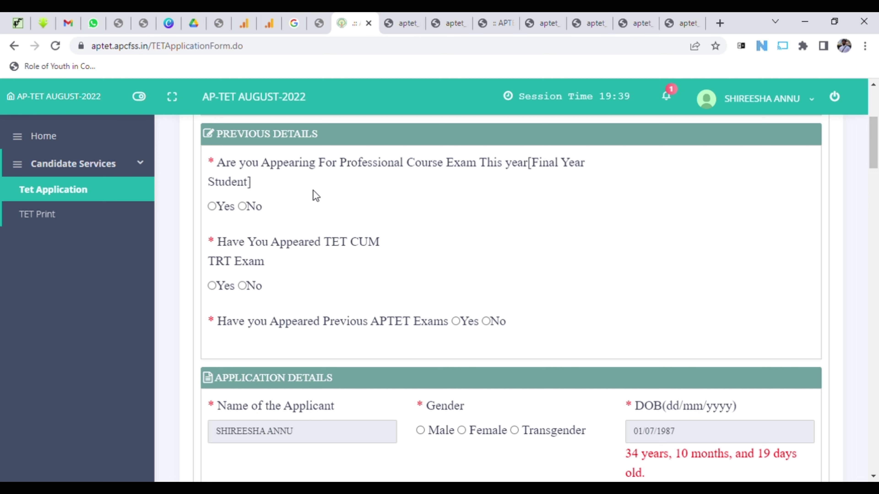
{"action": "left_click", "coordinate": [242, 207]}
{"action": "scroll", "coordinate": [311, 202], "scroll_direction": "down", "scroll_amount": 3}
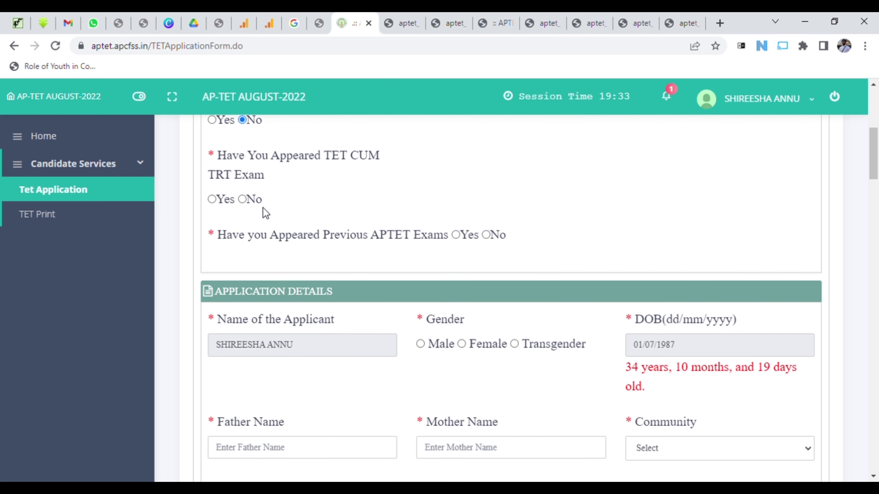
Step: Answer Yes to having appeared for the TET CUM TRT exam, entering the hall ticket number, year 2013 and month Sep
{"action": "left_click", "coordinate": [211, 200]}
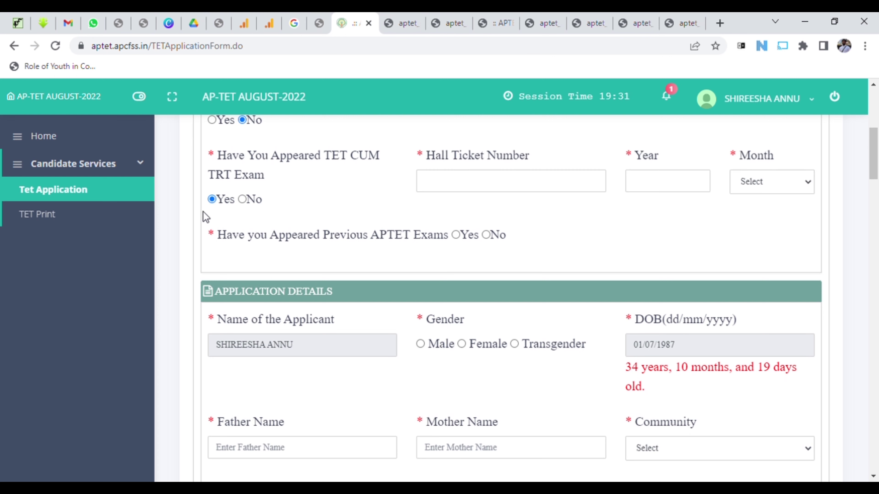
{"action": "left_click", "coordinate": [466, 184]}
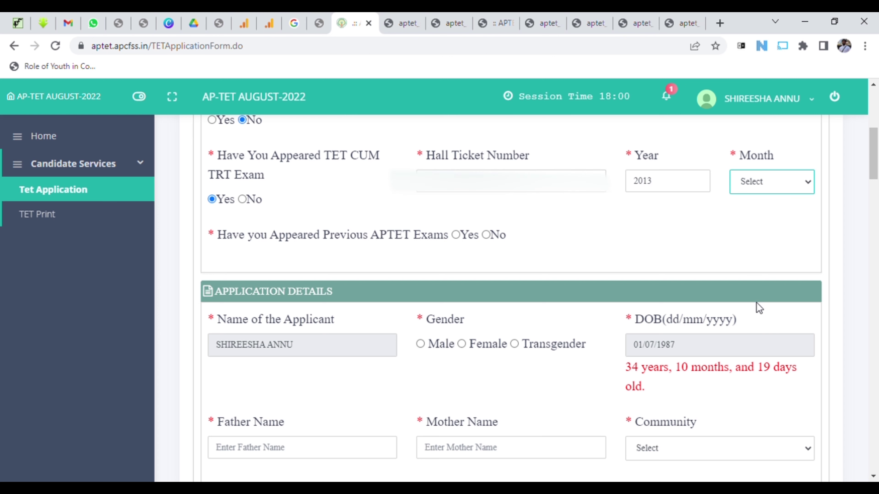
{"action": "key", "text": "s"}
{"action": "left_click", "coordinate": [509, 180]}
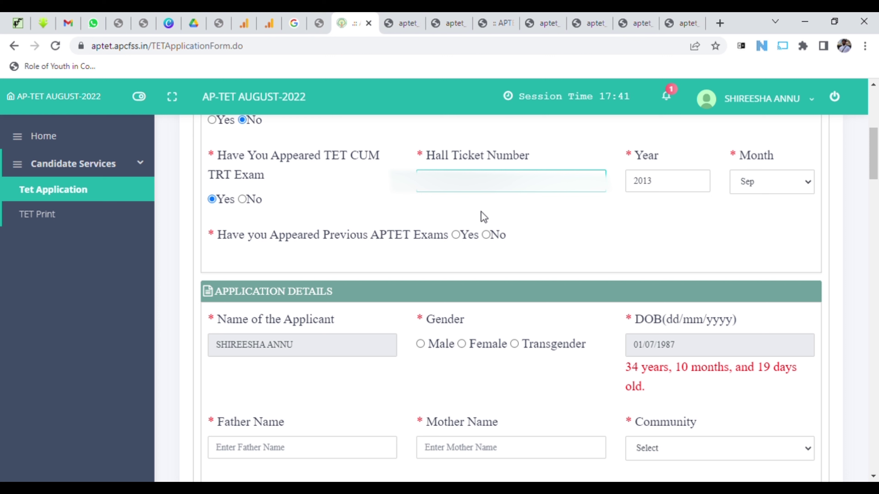
{"action": "left_click", "coordinate": [442, 255]}
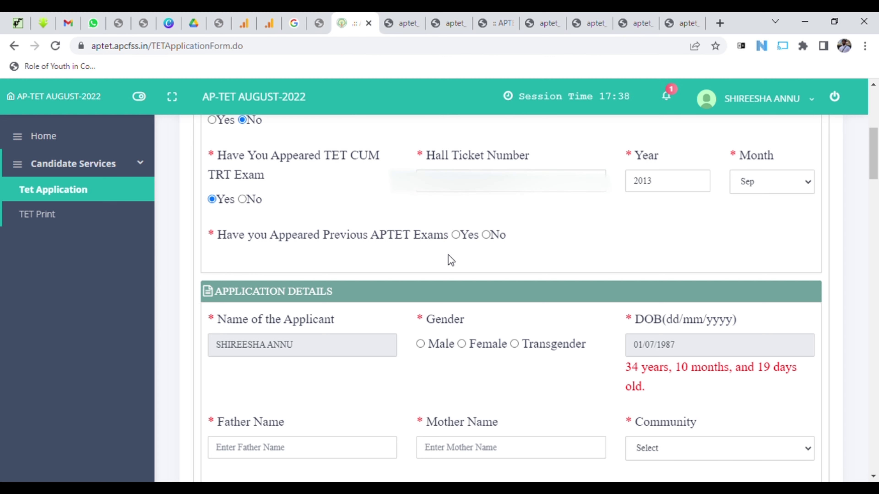
Step: Answer Yes to having appeared for previous APTET exams and enter the hall ticket numbers of the exams taken
{"action": "left_click", "coordinate": [456, 235]}
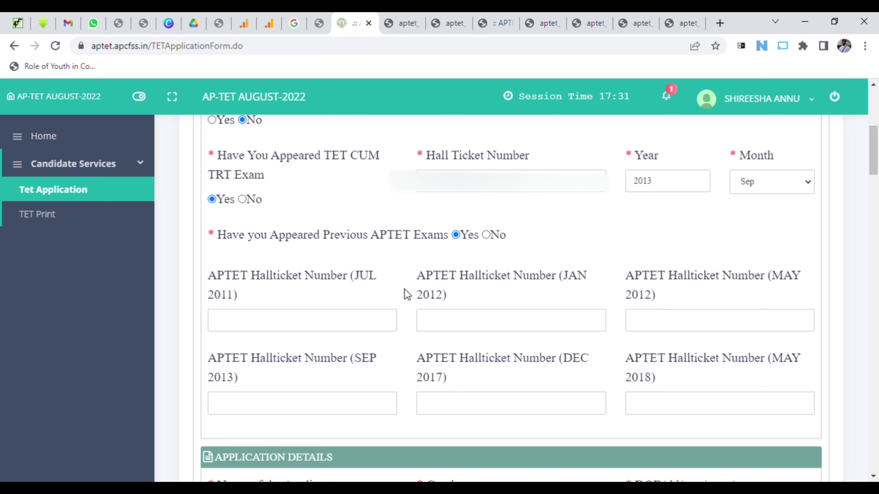
{"action": "scroll", "coordinate": [407, 294], "scroll_direction": "down", "scroll_amount": 2}
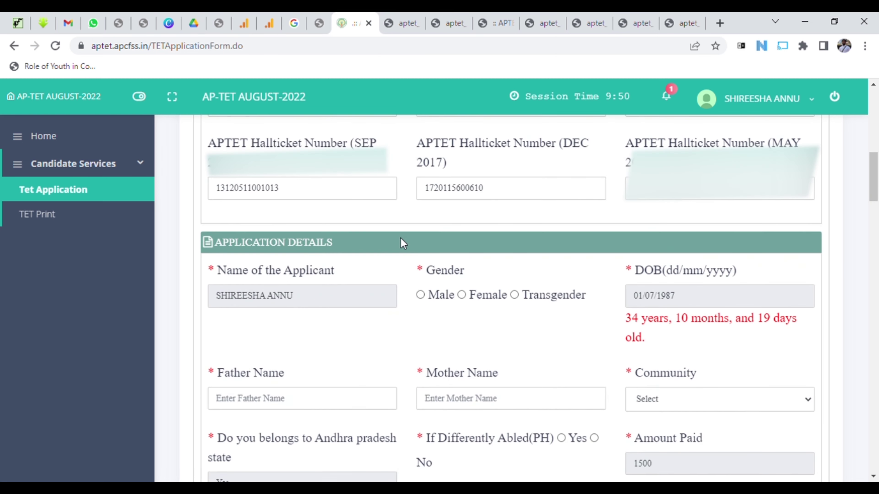
Step: Fill in the application details: gender Female, the father's and mother's names, community SC and No for differently abled
{"action": "scroll", "coordinate": [401, 239], "scroll_direction": "down", "scroll_amount": 2}
{"action": "scroll", "coordinate": [401, 238], "scroll_direction": "down", "scroll_amount": 1}
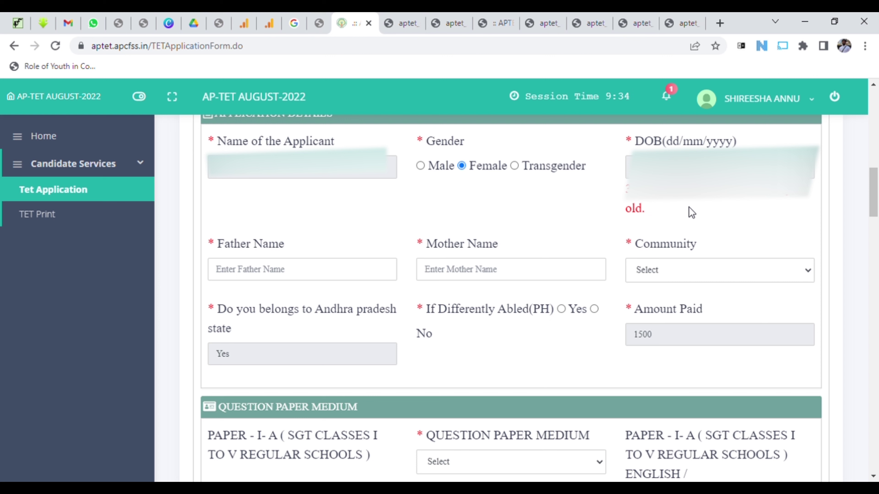
{"action": "left_click", "coordinate": [353, 274]}
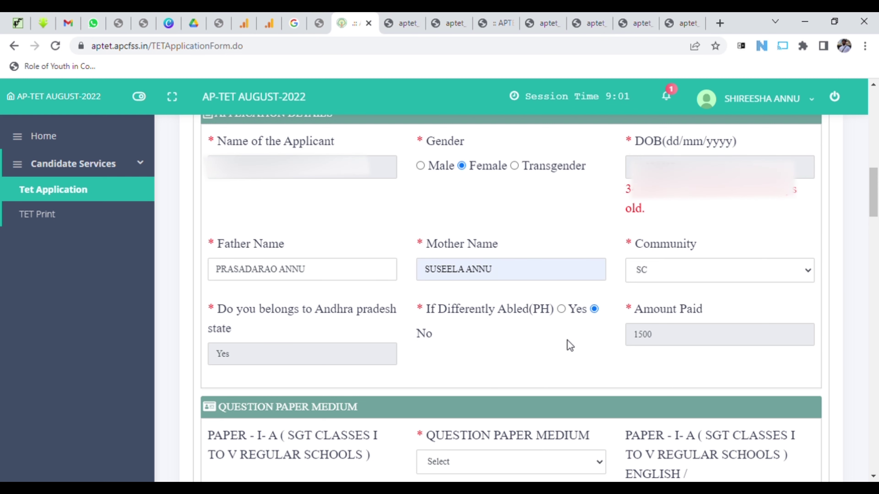
Step: Set the question paper medium to TELUGU for Paper I-A, Paper II-A Language Teachers-English and Paper II-A School Assistants-Mathematics and Science
{"action": "scroll", "coordinate": [568, 340], "scroll_direction": "down", "scroll_amount": 5}
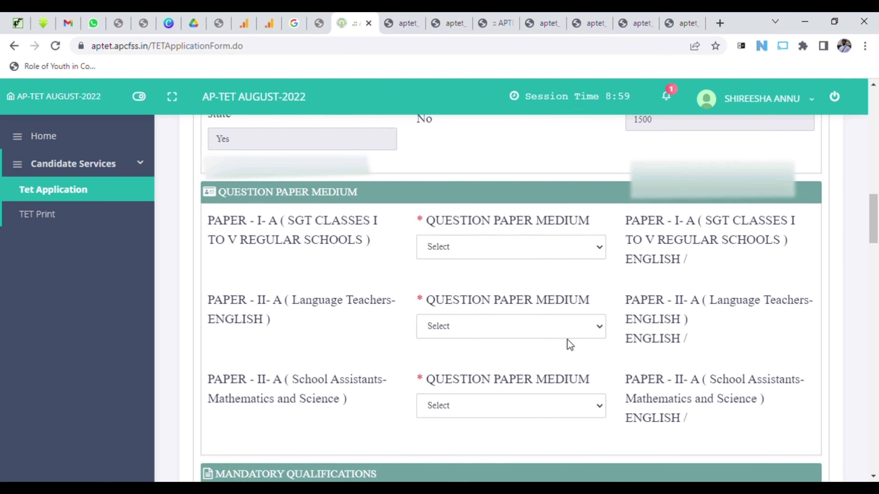
{"action": "scroll", "coordinate": [568, 341], "scroll_direction": "down", "scroll_amount": 2}
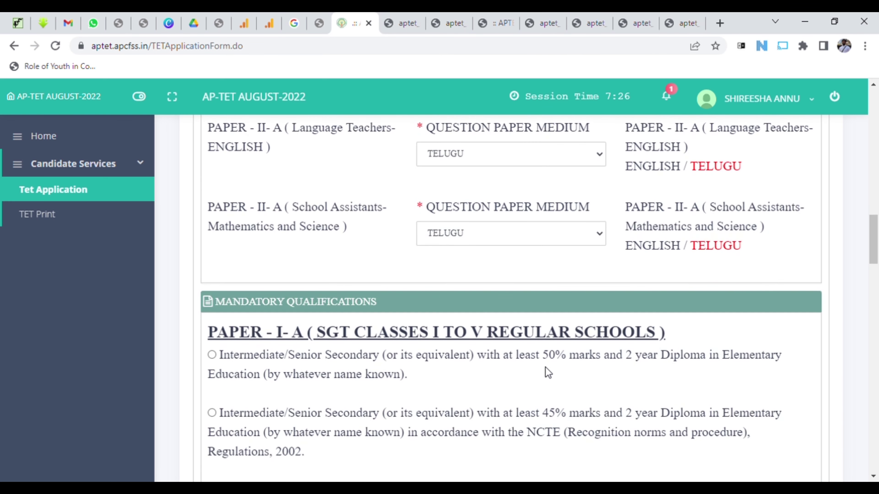
{"action": "left_click", "coordinate": [559, 233]}
{"action": "key", "text": "Down"}
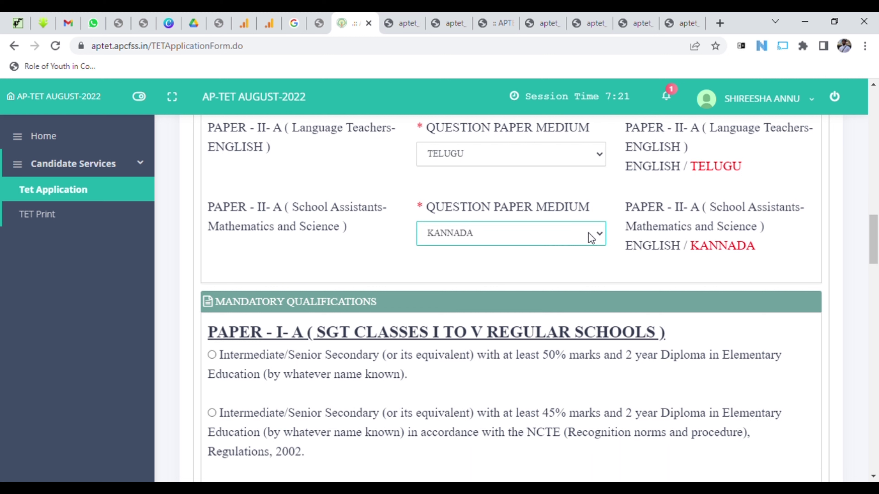
{"action": "key", "text": "Up"}
{"action": "left_click", "coordinate": [464, 270]}
Step: Select Intermediate/Senior Secondary with at least 50% marks and 2 year Diploma in Elementary Education as the Paper I-A mandatory qualification
{"action": "scroll", "coordinate": [465, 269], "scroll_direction": "down", "scroll_amount": 5}
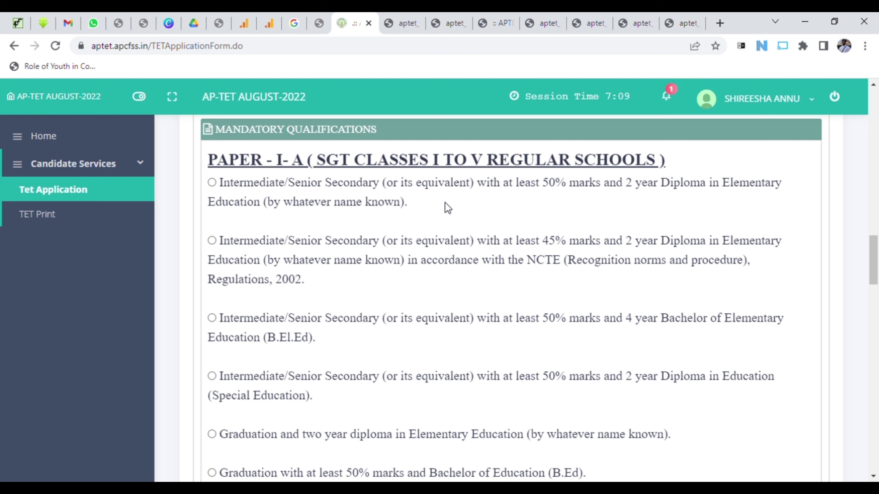
{"action": "left_click", "coordinate": [211, 184]}
{"action": "right_click", "coordinate": [211, 185]}
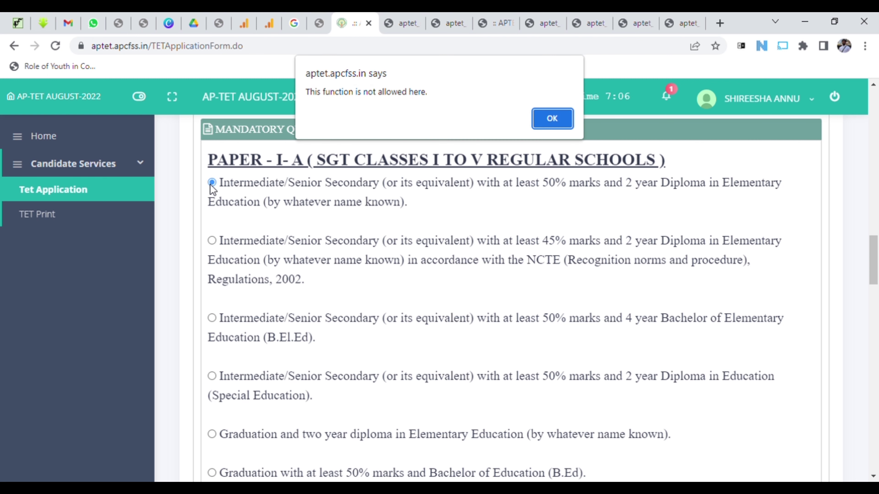
{"action": "left_click", "coordinate": [553, 118]}
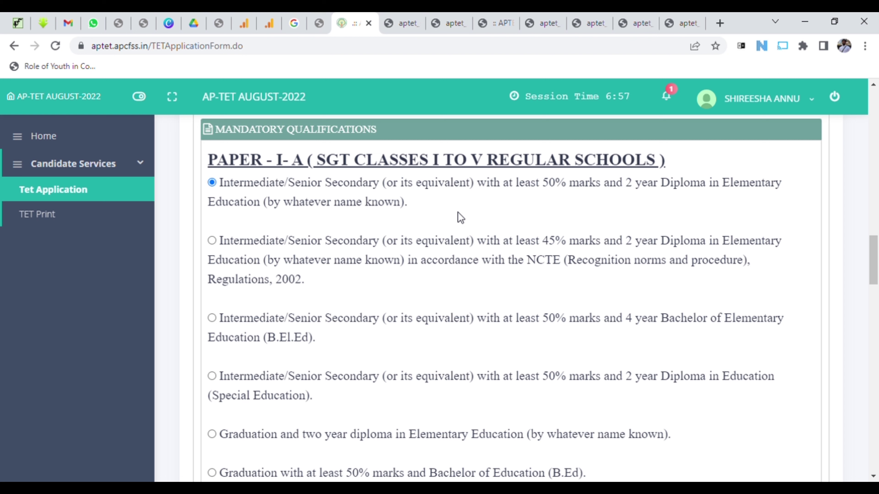
Step: Change the Paper I-A mandatory qualification to Graduation with at least 50% marks and Bachelor of Education (B.Ed)
{"action": "key", "text": "Down"}
{"action": "key", "text": "Down"}
{"action": "key", "text": "Up"}
{"action": "key", "text": "Down"}
{"action": "key", "text": "Down"}
{"action": "key", "text": "Down"}
{"action": "key", "text": "Down"}
{"action": "key", "text": "Down"}
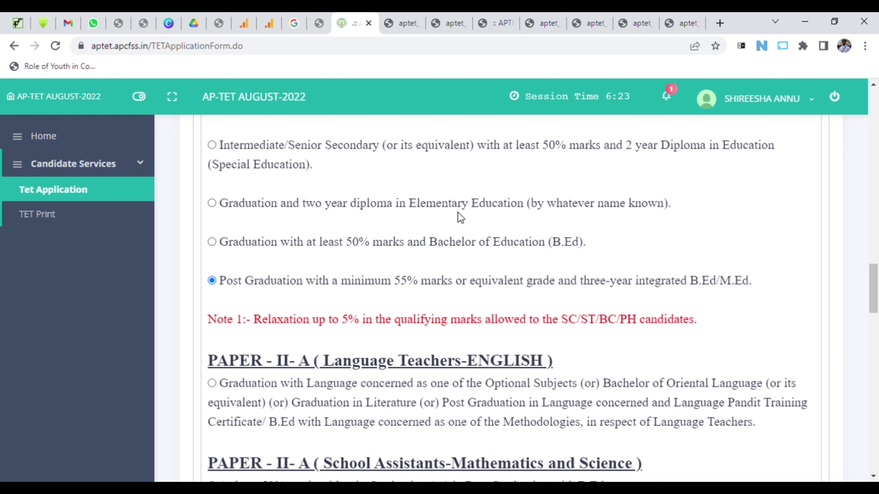
{"action": "key", "text": "Up"}
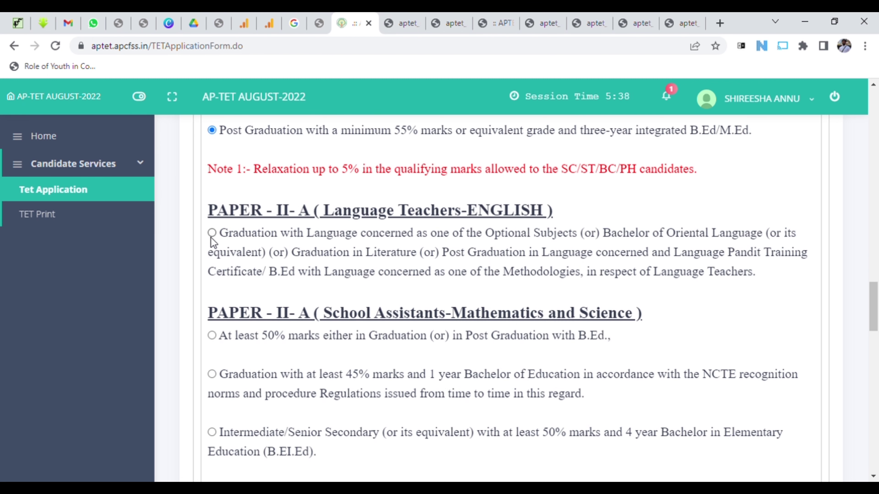
Step: Select the Graduation with Language concerned option as the Paper II-A Language Teachers-English mandatory qualification
{"action": "left_click", "coordinate": [211, 233]}
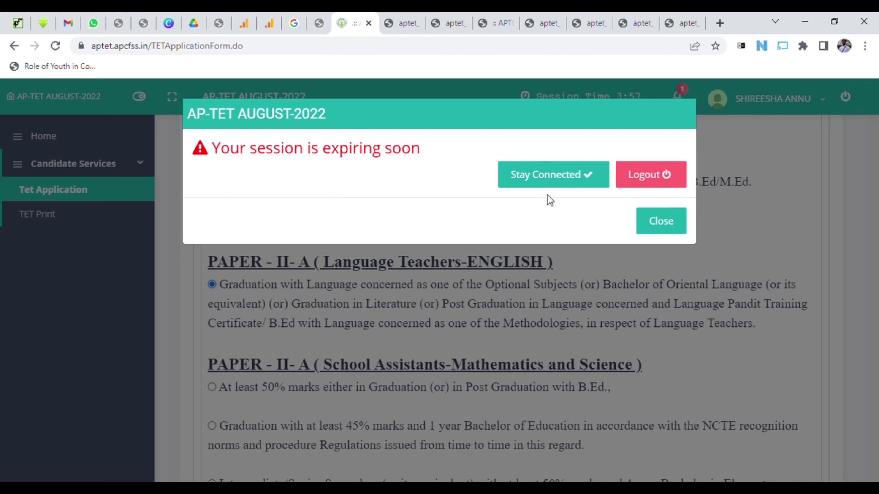
Step: Stay connected to extend the expiring session and return to the Paper II-A School Assistants-Mathematics and Science qualifications
{"action": "left_click", "coordinate": [552, 176]}
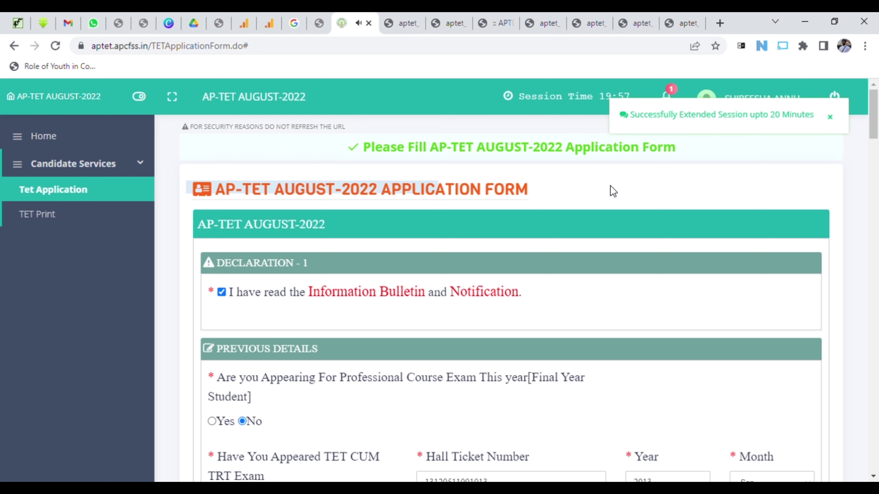
{"action": "scroll", "coordinate": [612, 191], "scroll_direction": "down", "scroll_amount": 5}
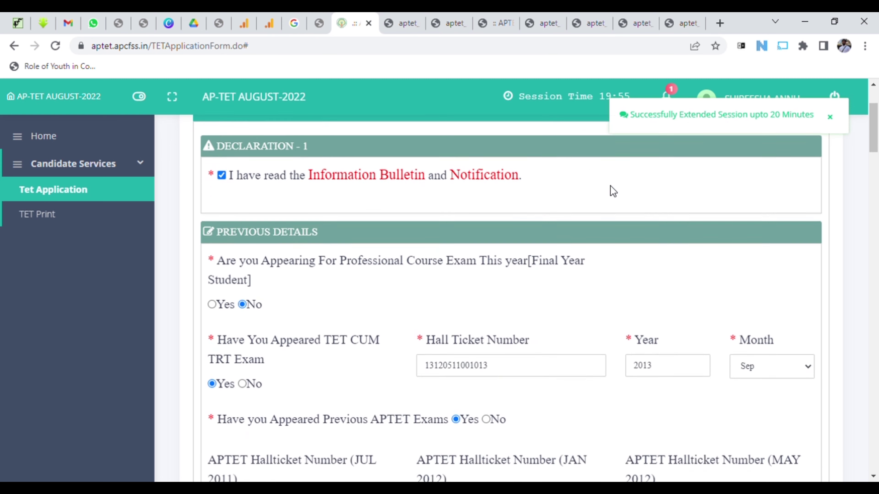
{"action": "scroll", "coordinate": [613, 191], "scroll_direction": "down", "scroll_amount": 1}
{"action": "scroll", "coordinate": [613, 191], "scroll_direction": "down", "scroll_amount": 20}
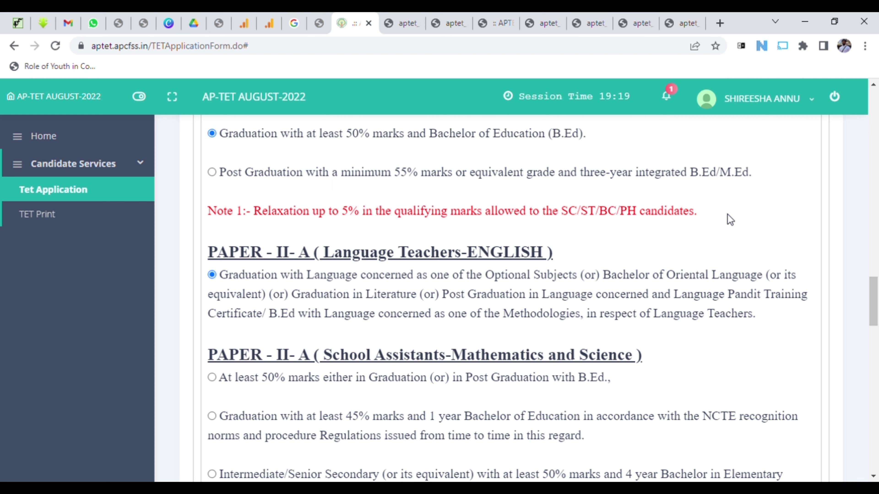
{"action": "scroll", "coordinate": [730, 220], "scroll_direction": "down", "scroll_amount": 5}
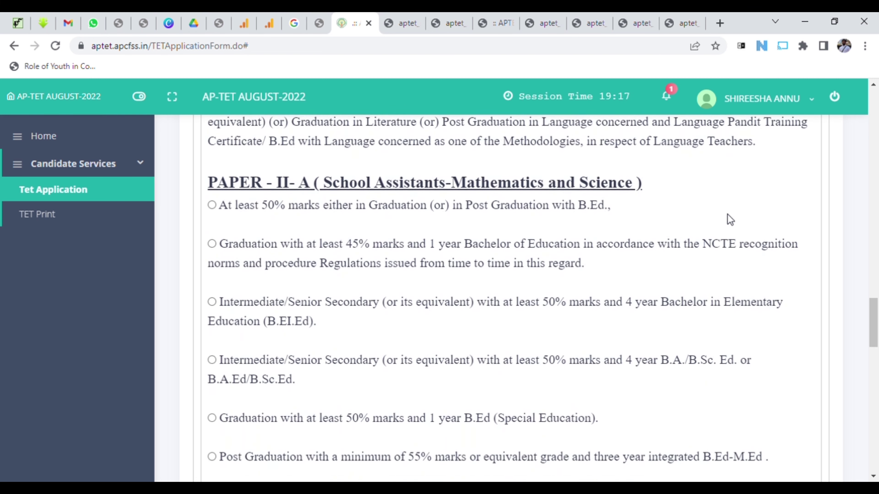